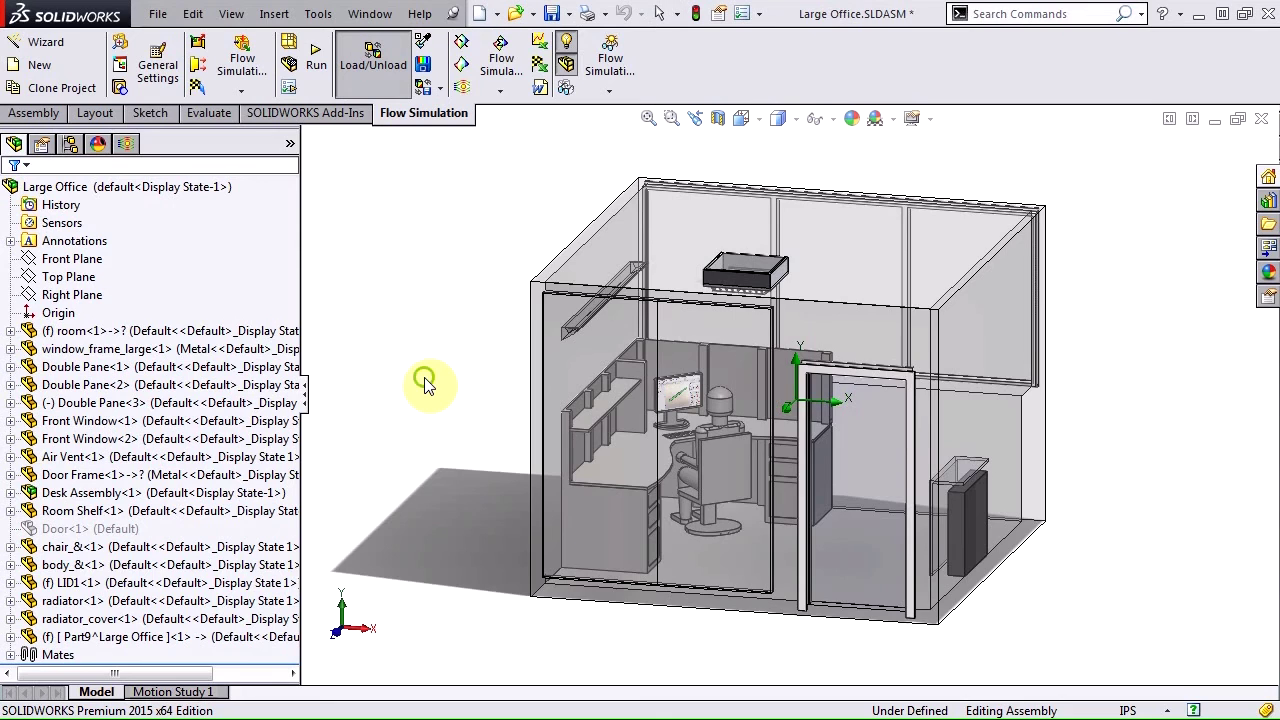
Orbit the office model and pick out the radiator and ceiling air vent components.
{"action": "middle_click_drag", "start_coordinate": [423, 377], "coordinate": [980, 406]}
{"action": "left_click", "coordinate": [271, 603]}
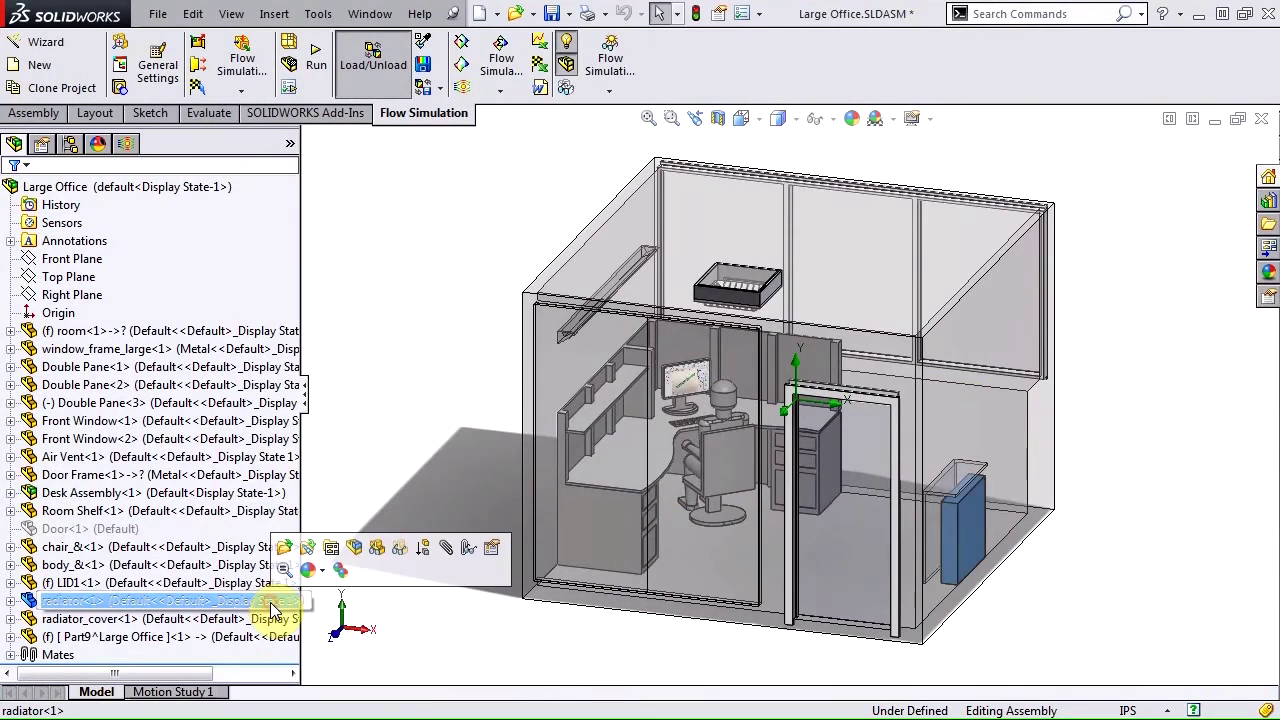
{"action": "left_click", "coordinate": [268, 459]}
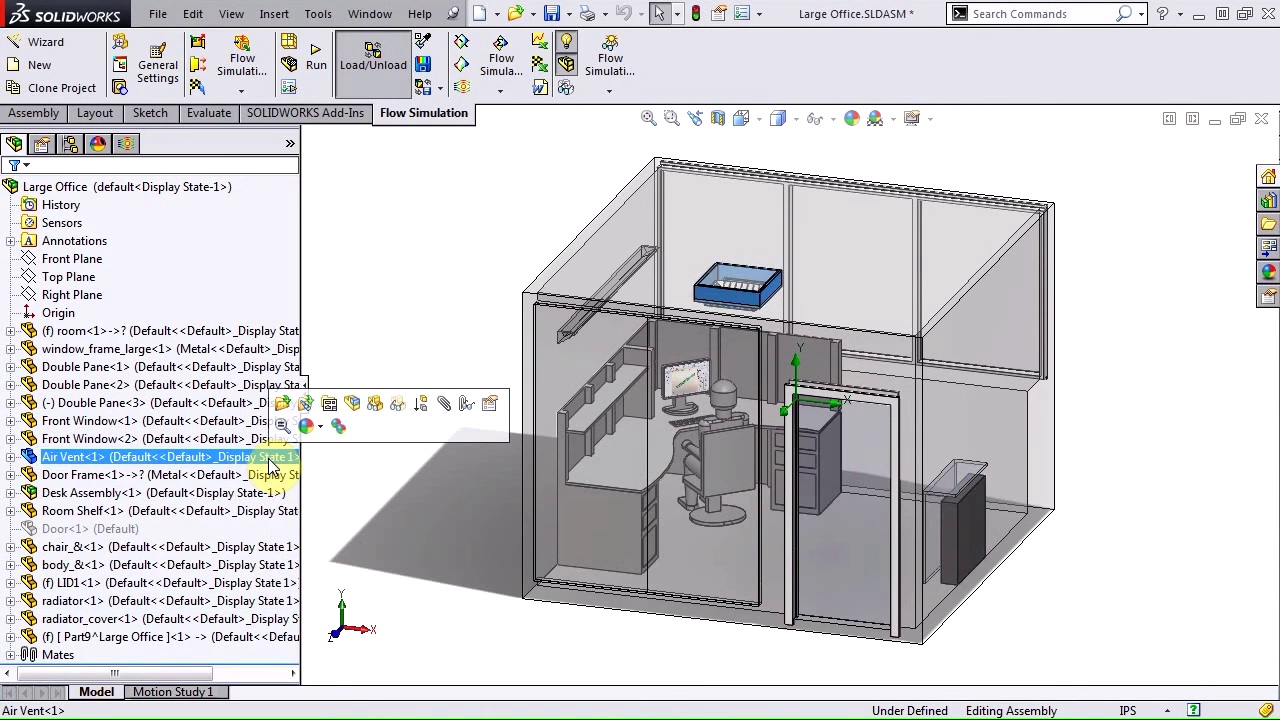
Hide the double panes and front windows, including Double Pane<1>, to expose the interior.
{"action": "left_click", "coordinate": [255, 441]}
{"action": "left_click", "coordinate": [245, 385], "text": "shift"}
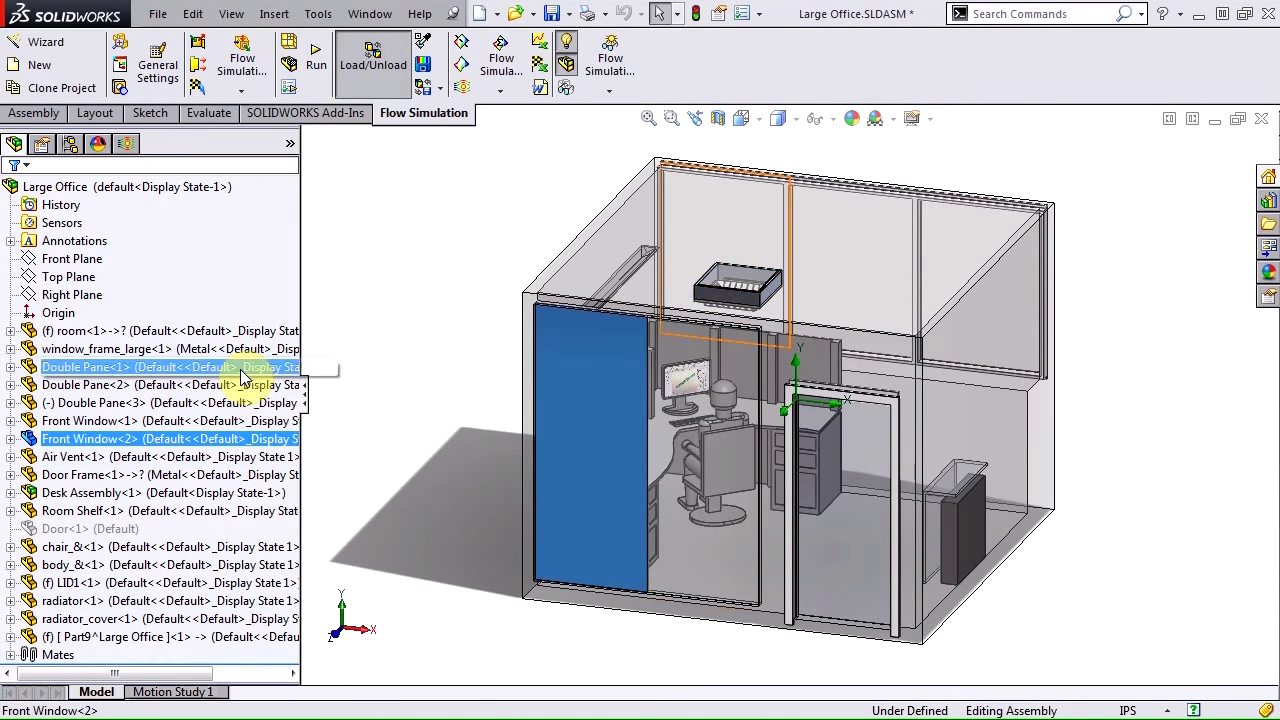
{"action": "left_click", "coordinate": [240, 366], "text": "shift"}
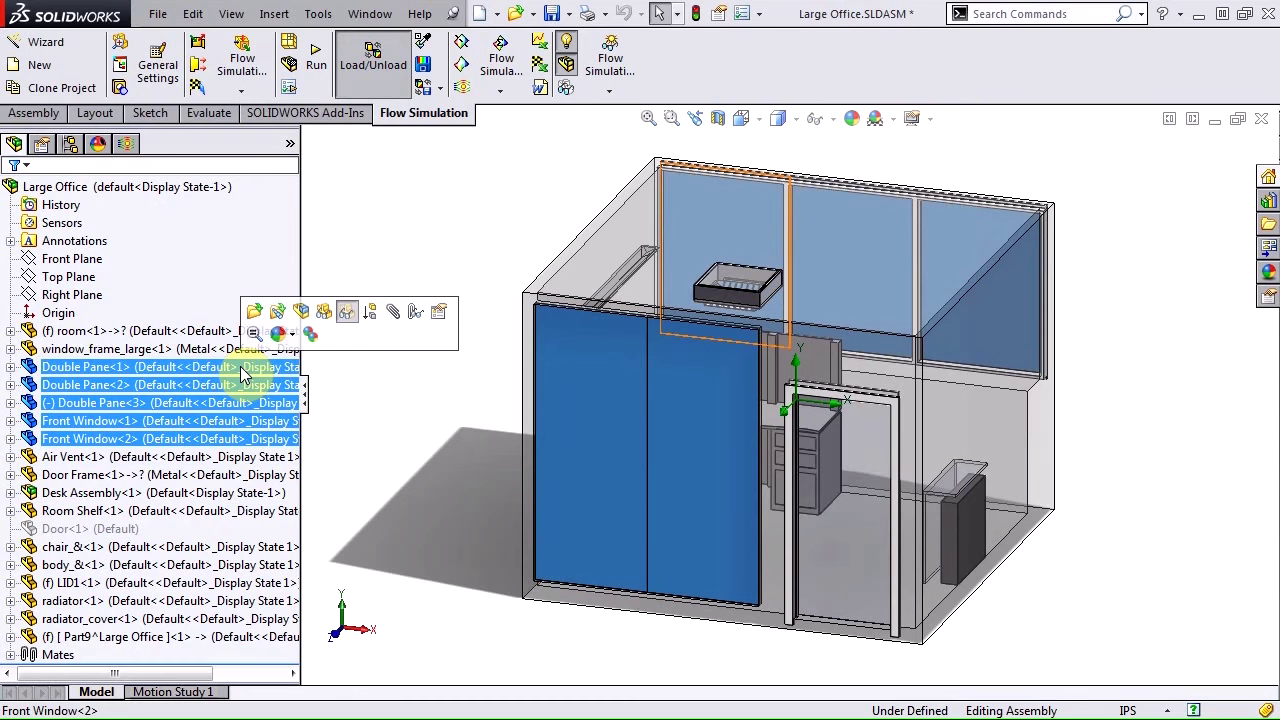
{"action": "left_click", "coordinate": [346, 311]}
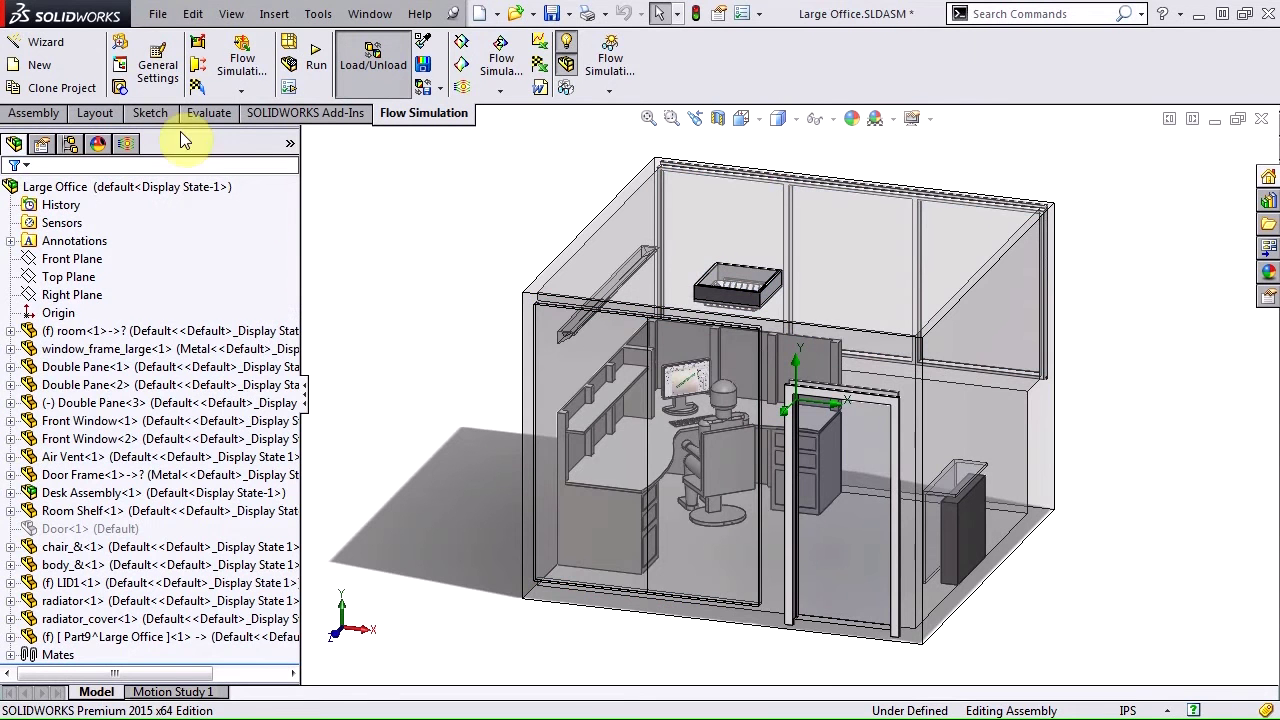
Open the Engineering Database and expand Materials > Solids > Pre-Defined > Building Materials.
{"action": "left_click", "coordinate": [119, 66]}
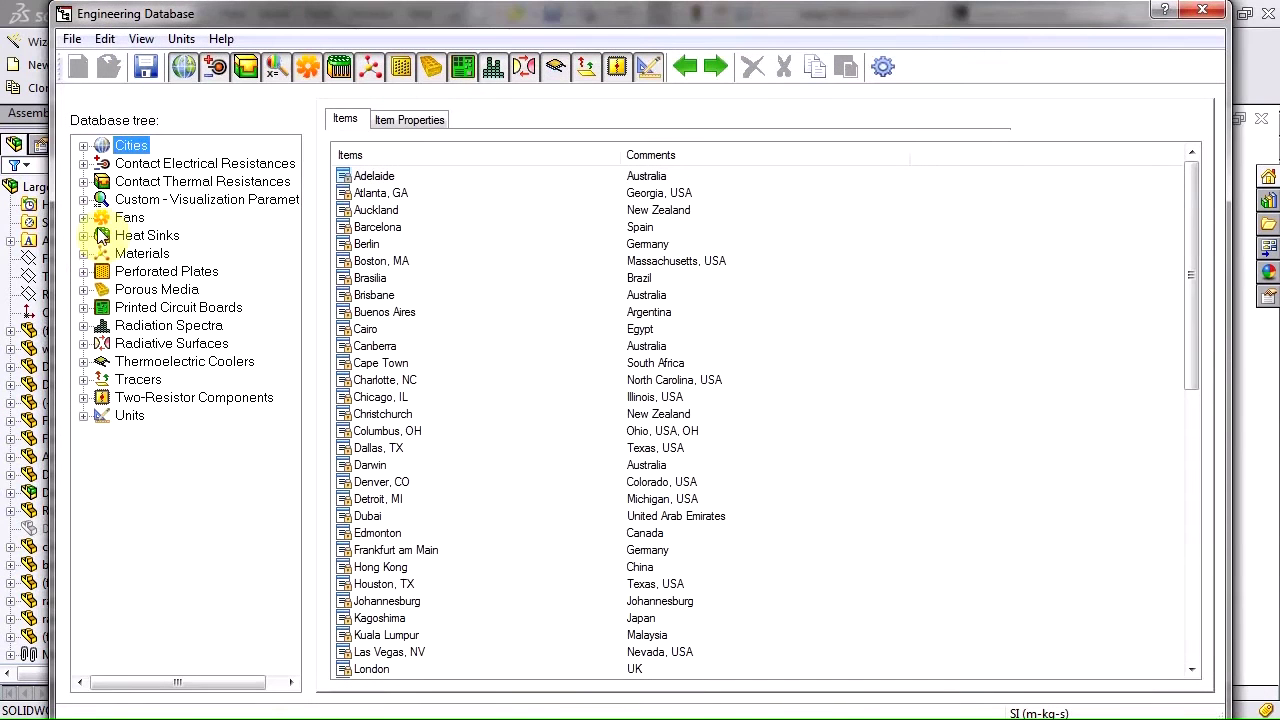
{"action": "left_click", "coordinate": [83, 253]}
{"action": "left_click", "coordinate": [101, 361]}
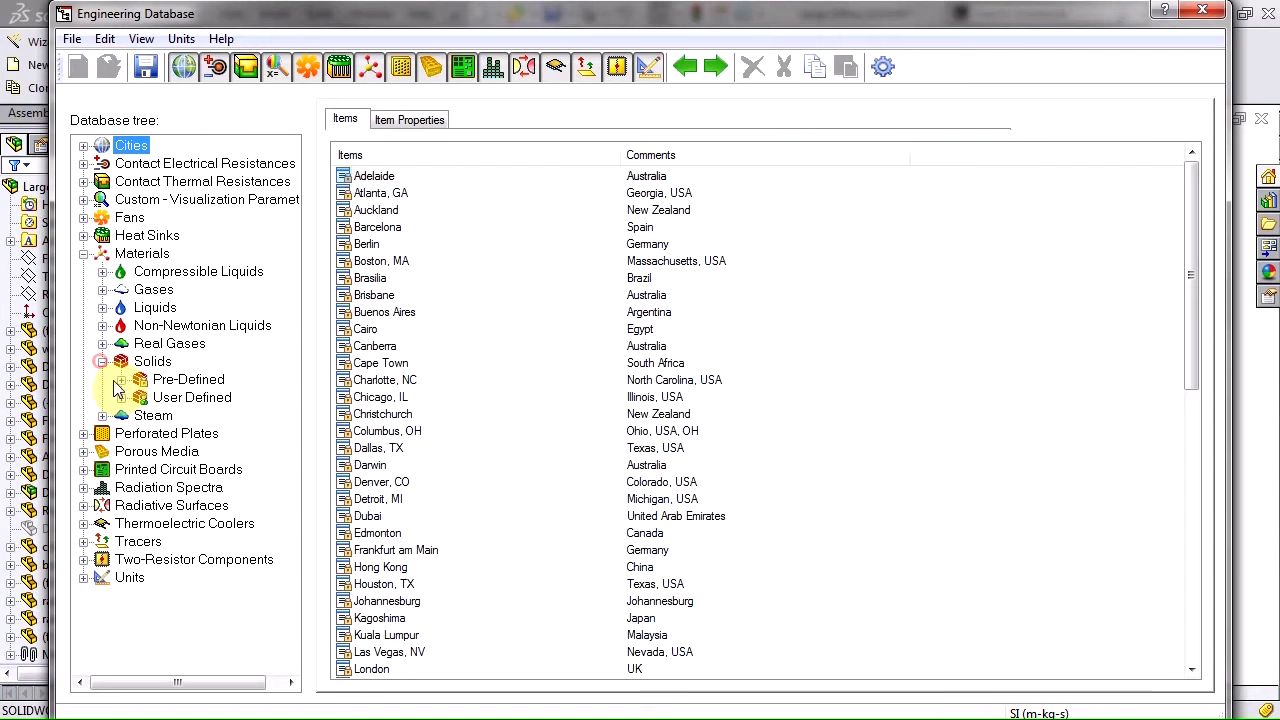
{"action": "left_click", "coordinate": [120, 379]}
{"action": "left_click", "coordinate": [140, 415]}
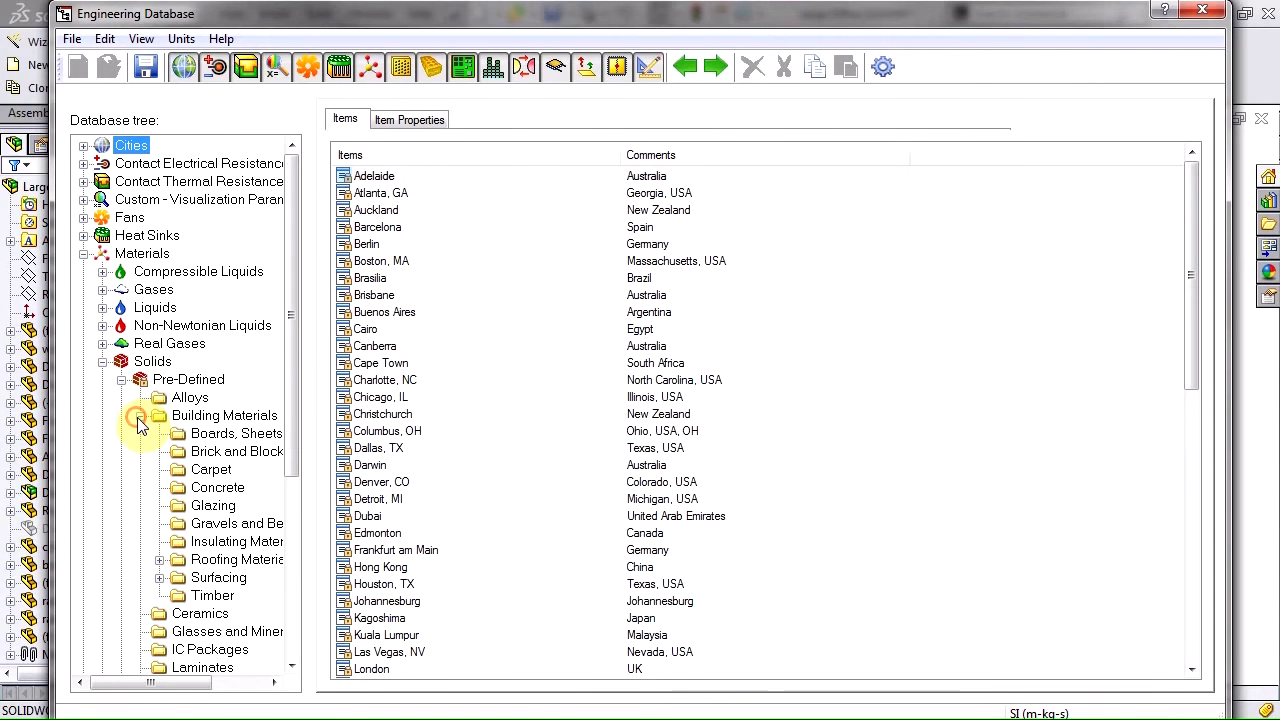
Browse the Boards, Brick and Block, and Carpet materials, then return to the analysis tree.
{"action": "left_click", "coordinate": [187, 436]}
{"action": "left_click", "coordinate": [188, 451]}
{"action": "left_click", "coordinate": [190, 470]}
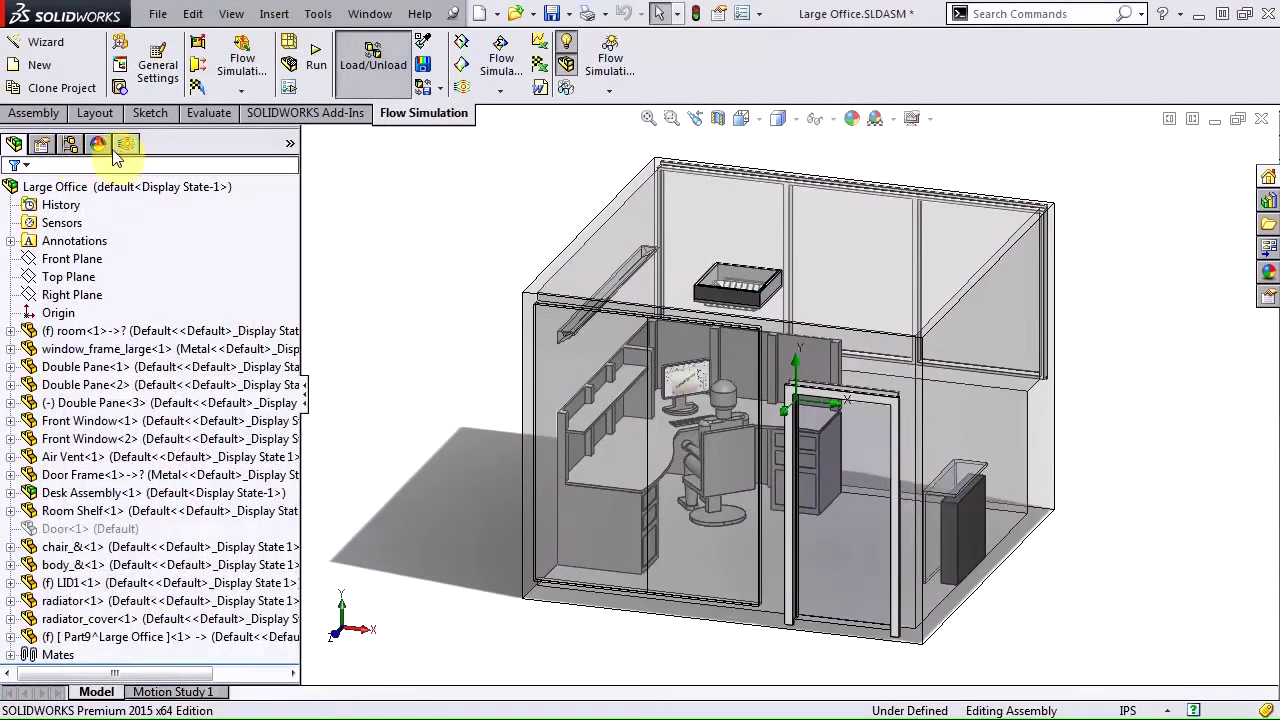
{"action": "left_click", "coordinate": [121, 150]}
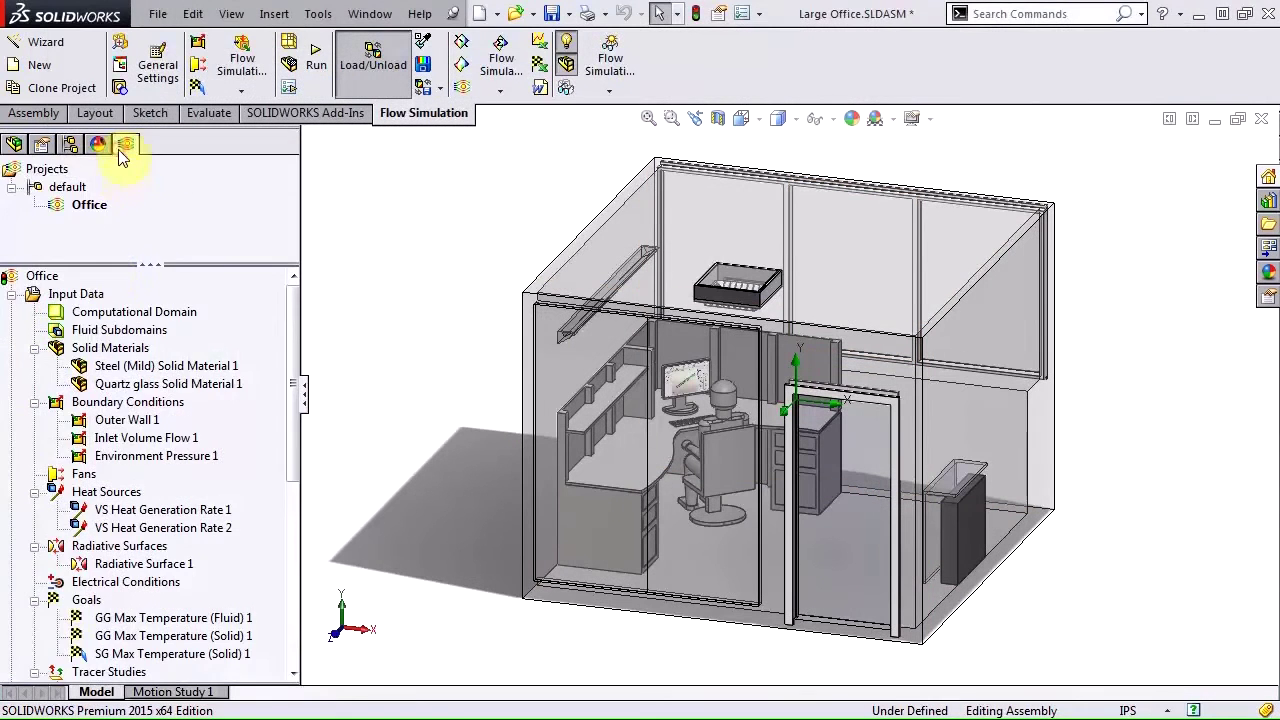
Open the Input Data General Settings and keep Discrete Ordinates as the radiation model.
{"action": "right_click", "coordinate": [84, 295]}
{"action": "left_click", "coordinate": [126, 314]}
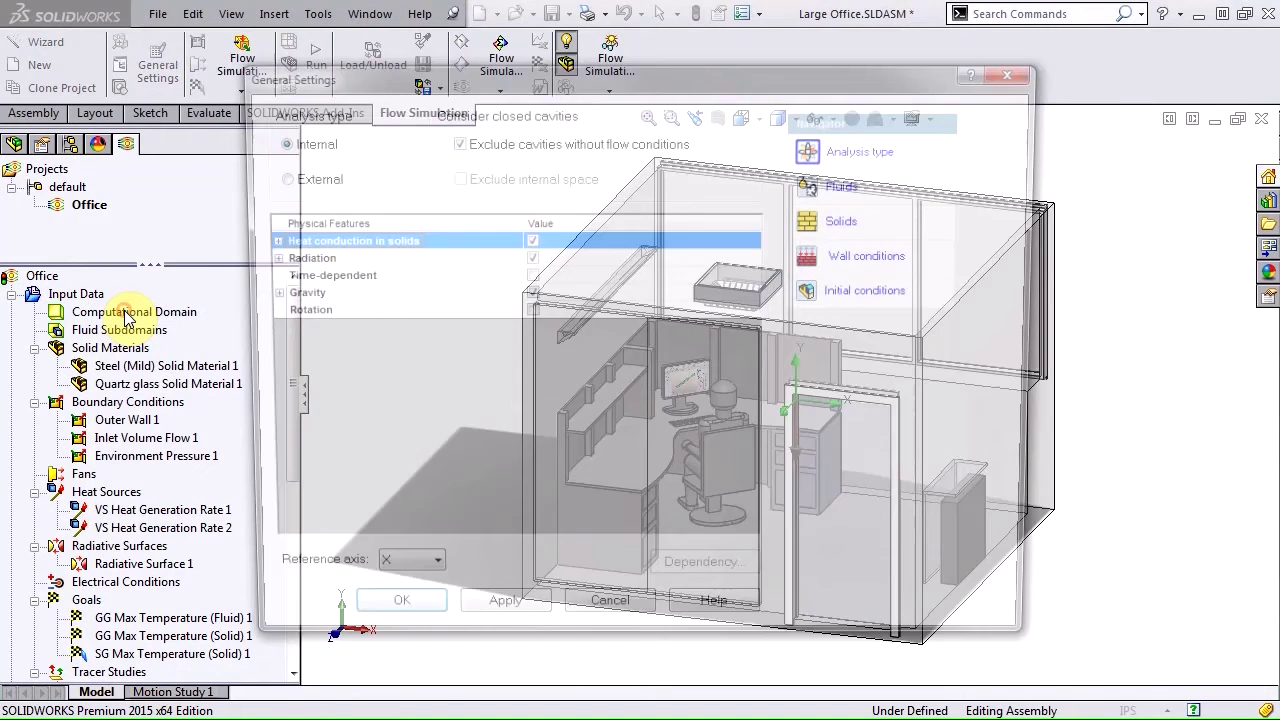
{"action": "left_click", "coordinate": [260, 258]}
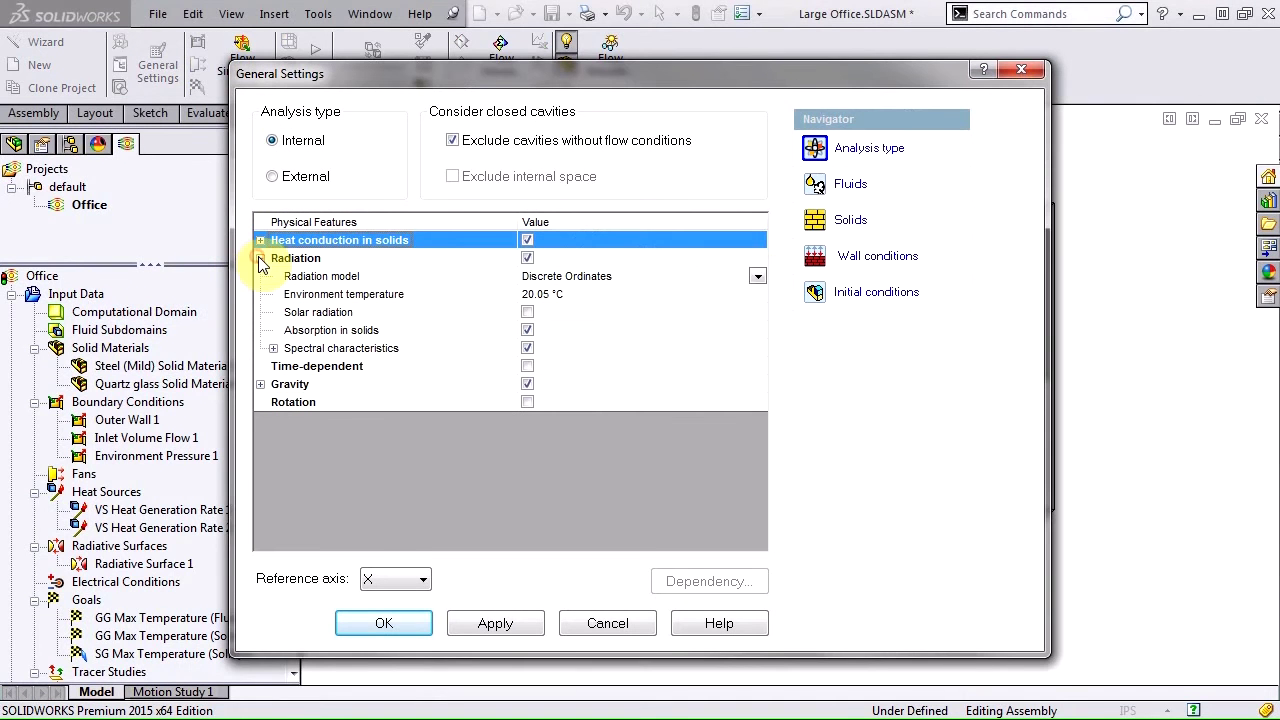
{"action": "left_click", "coordinate": [760, 277]}
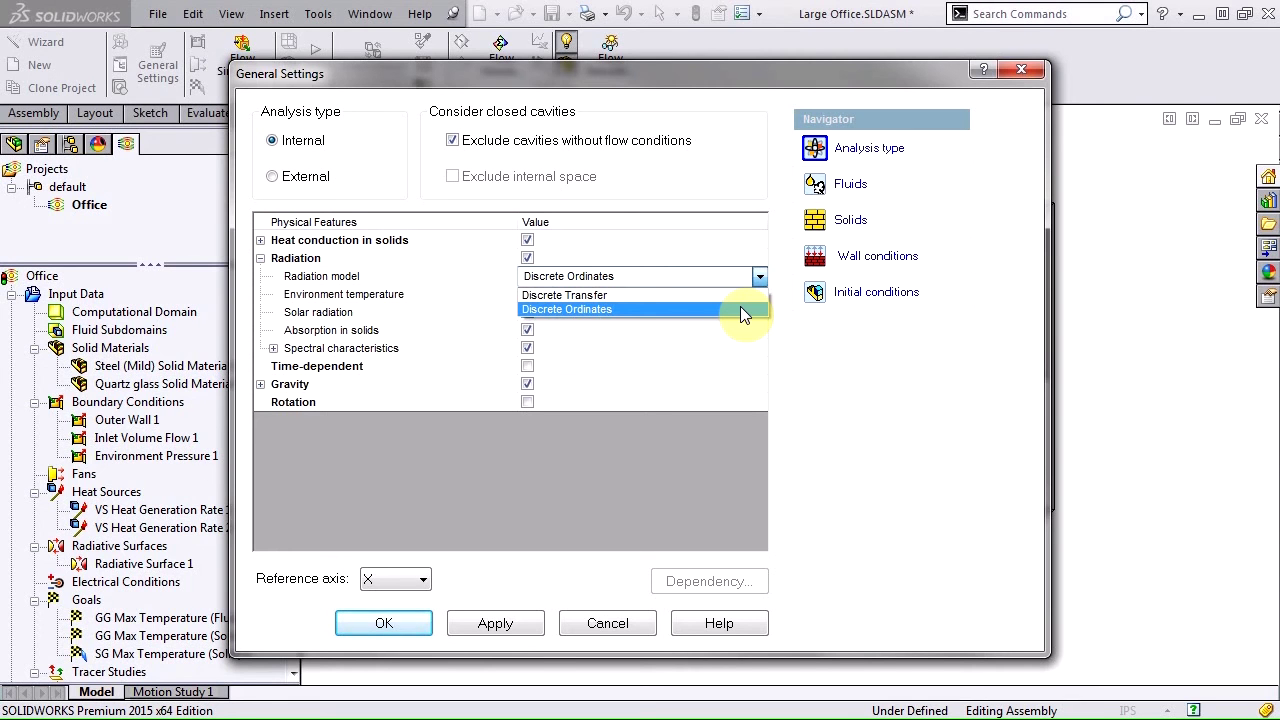
{"action": "left_click", "coordinate": [743, 315]}
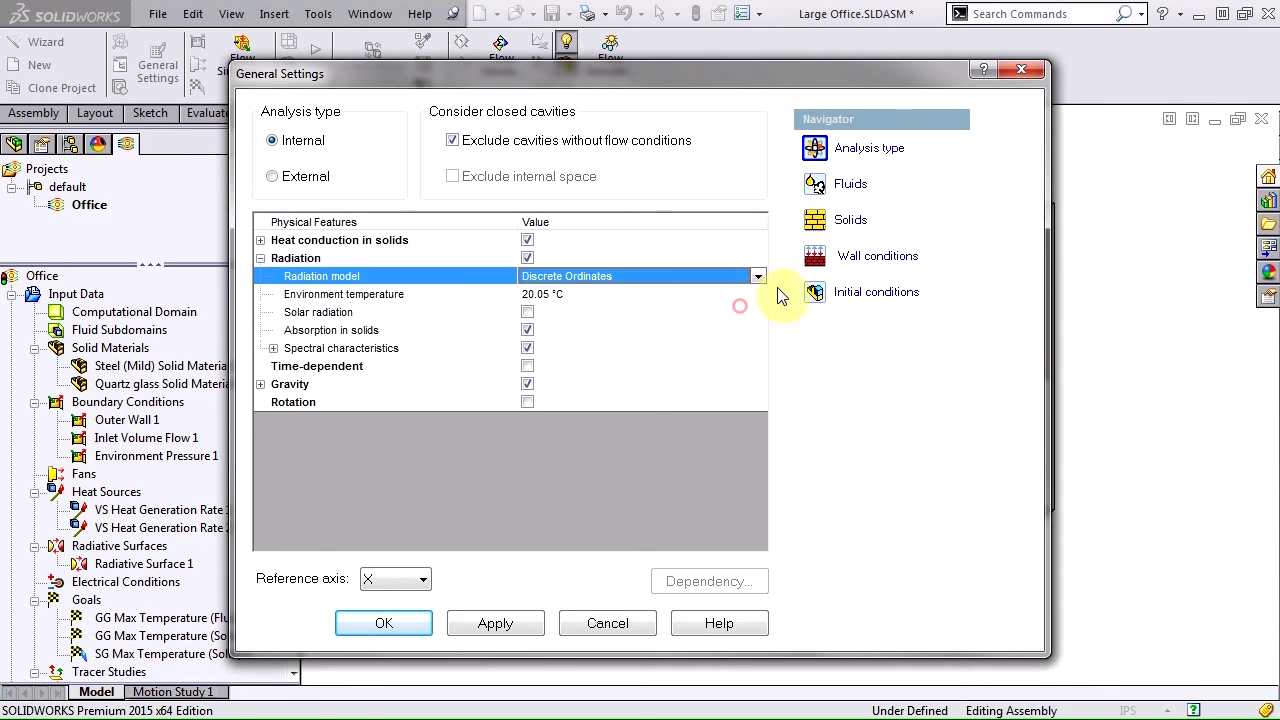
{"action": "left_click", "coordinate": [1015, 72]}
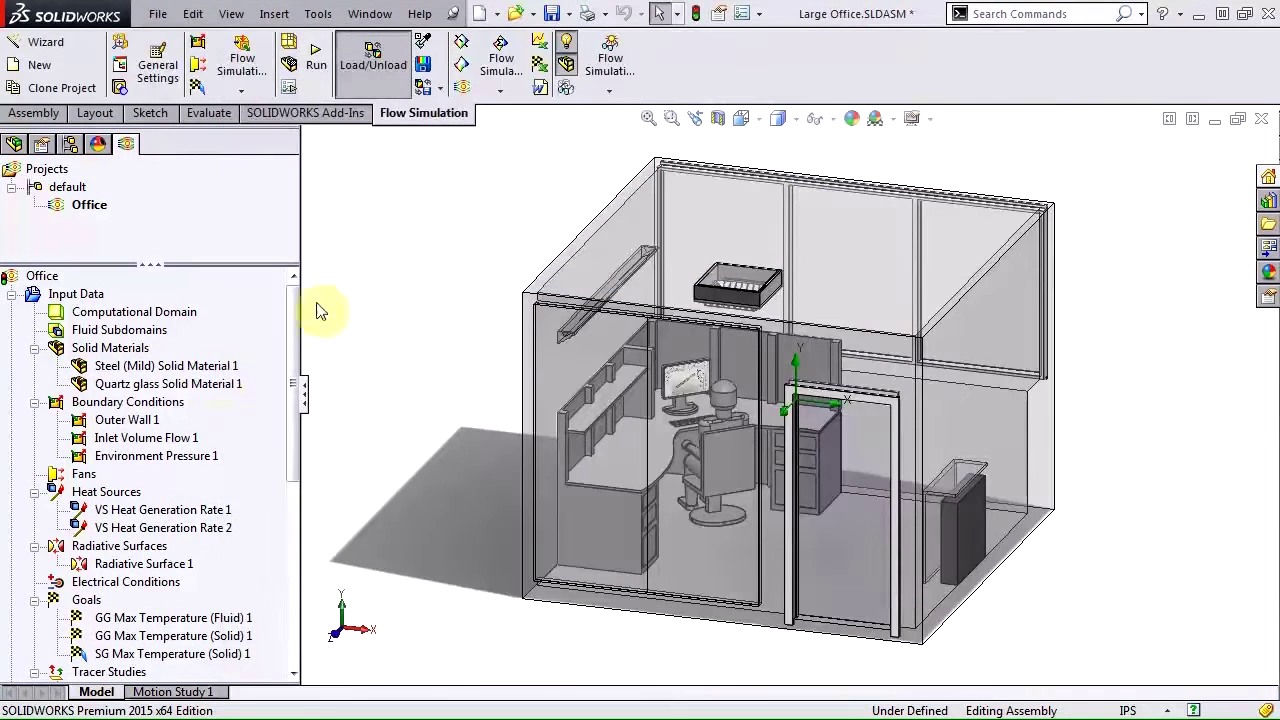
{"action": "right_click", "coordinate": [212, 383]}
{"action": "left_click", "coordinate": [216, 391]}
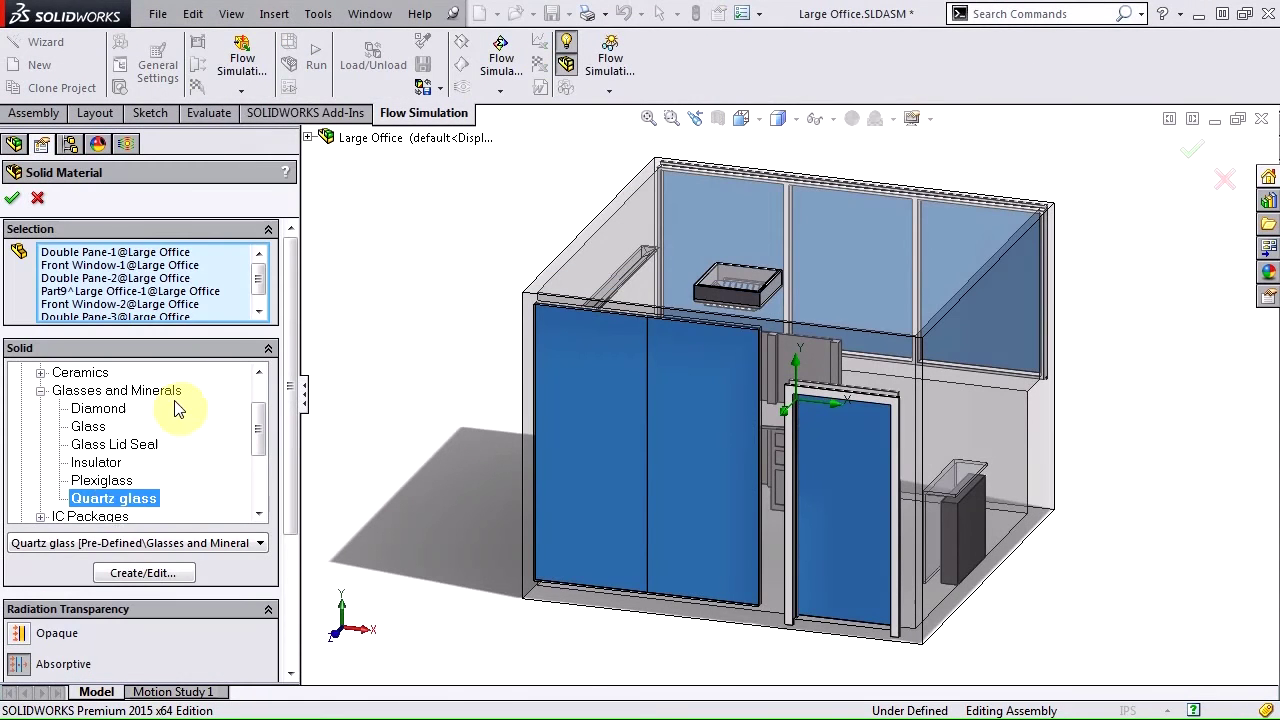
{"action": "left_click", "coordinate": [118, 570]}
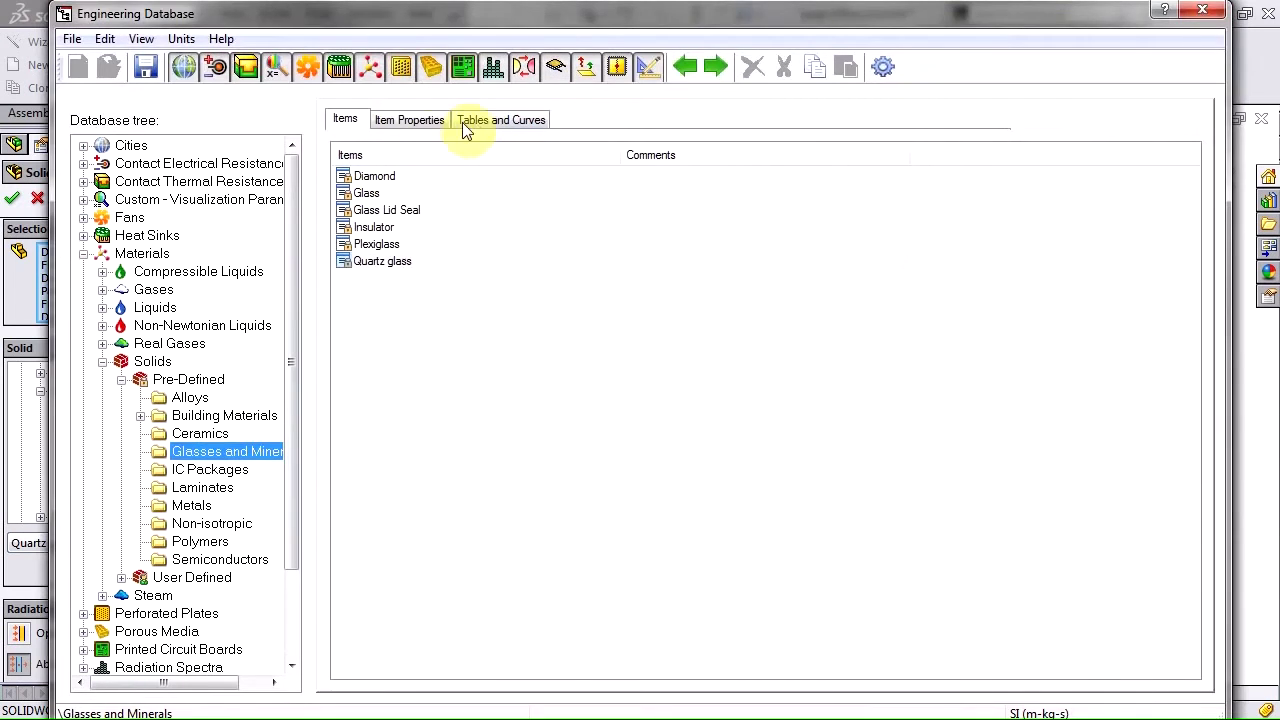
{"action": "left_click", "coordinate": [463, 121]}
{"action": "left_click", "coordinate": [469, 198]}
{"action": "left_click", "coordinate": [463, 244]}
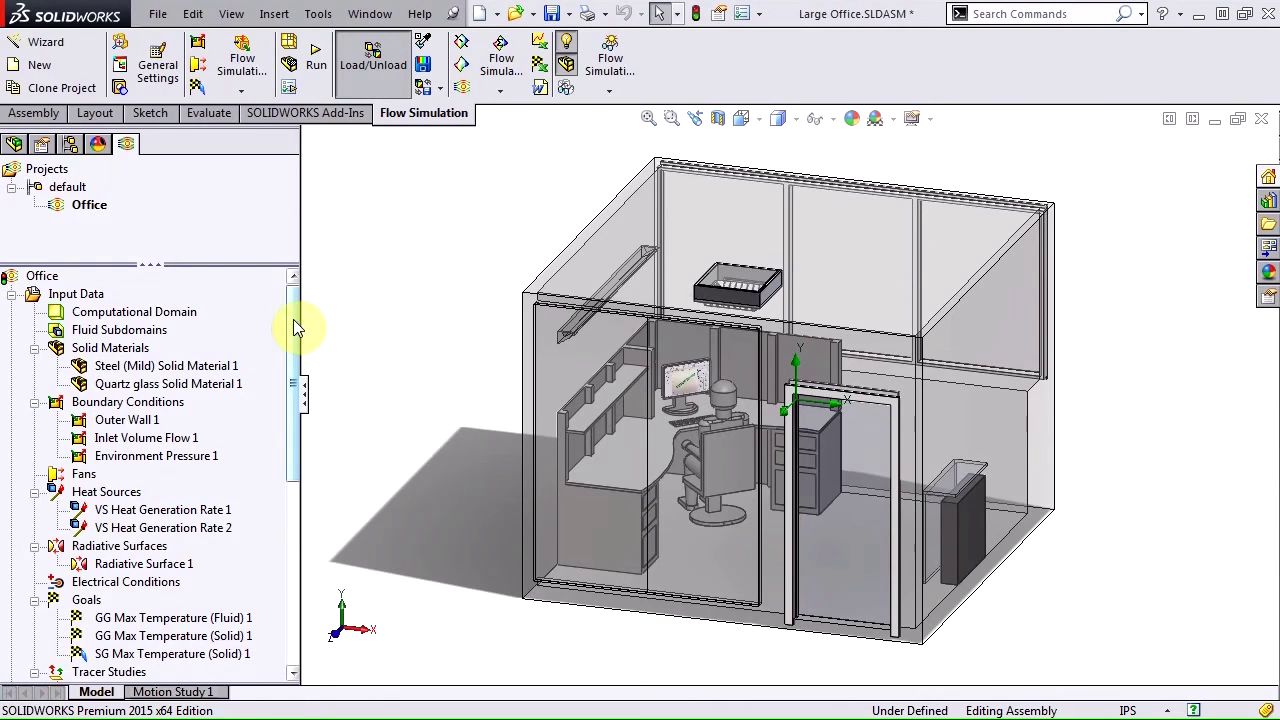
Show Cut Plot 1's PMV contours and view the office from the Front orientation.
{"action": "left_click_drag", "start_coordinate": [293, 319], "coordinate": [286, 523]}
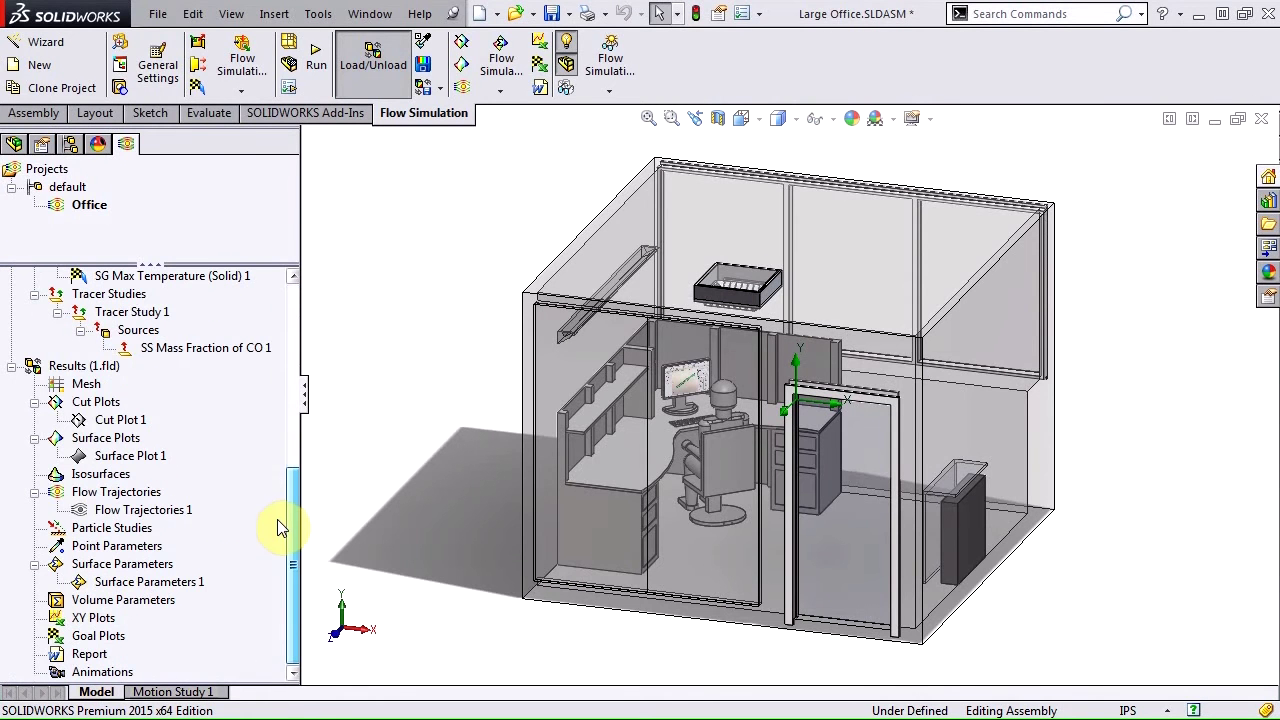
{"action": "right_click", "coordinate": [140, 426]}
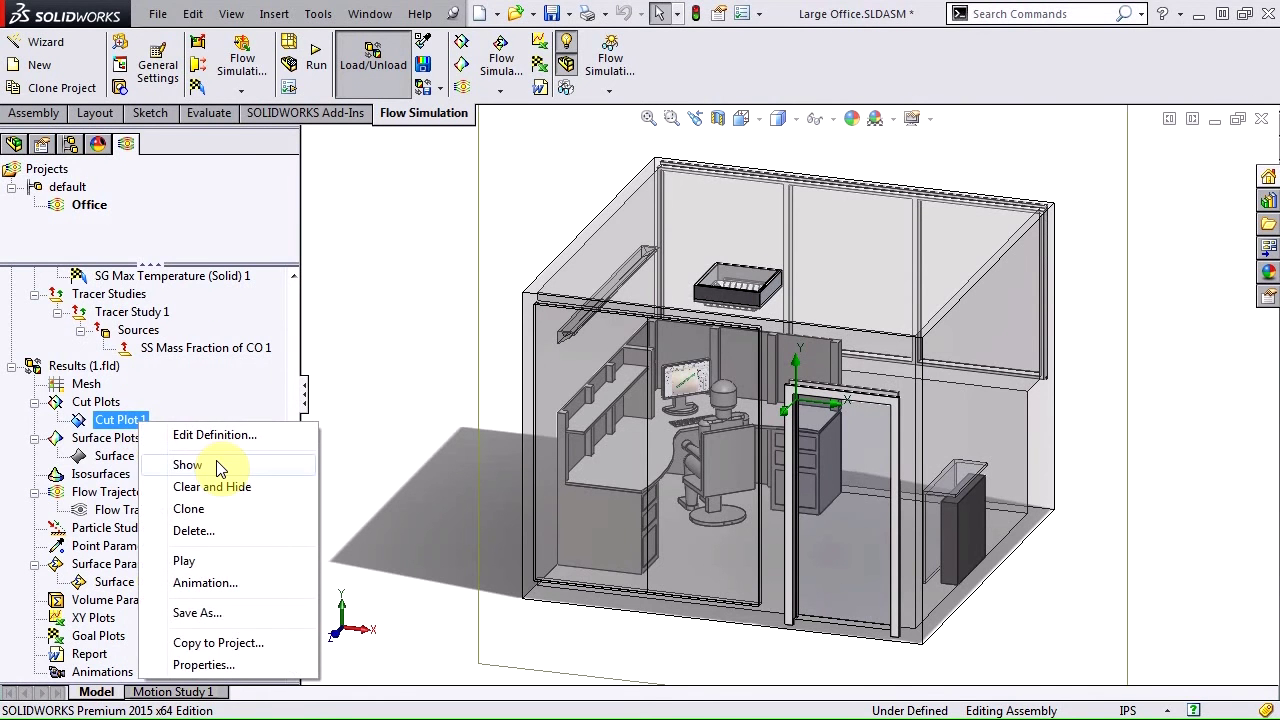
{"action": "left_click", "coordinate": [218, 466]}
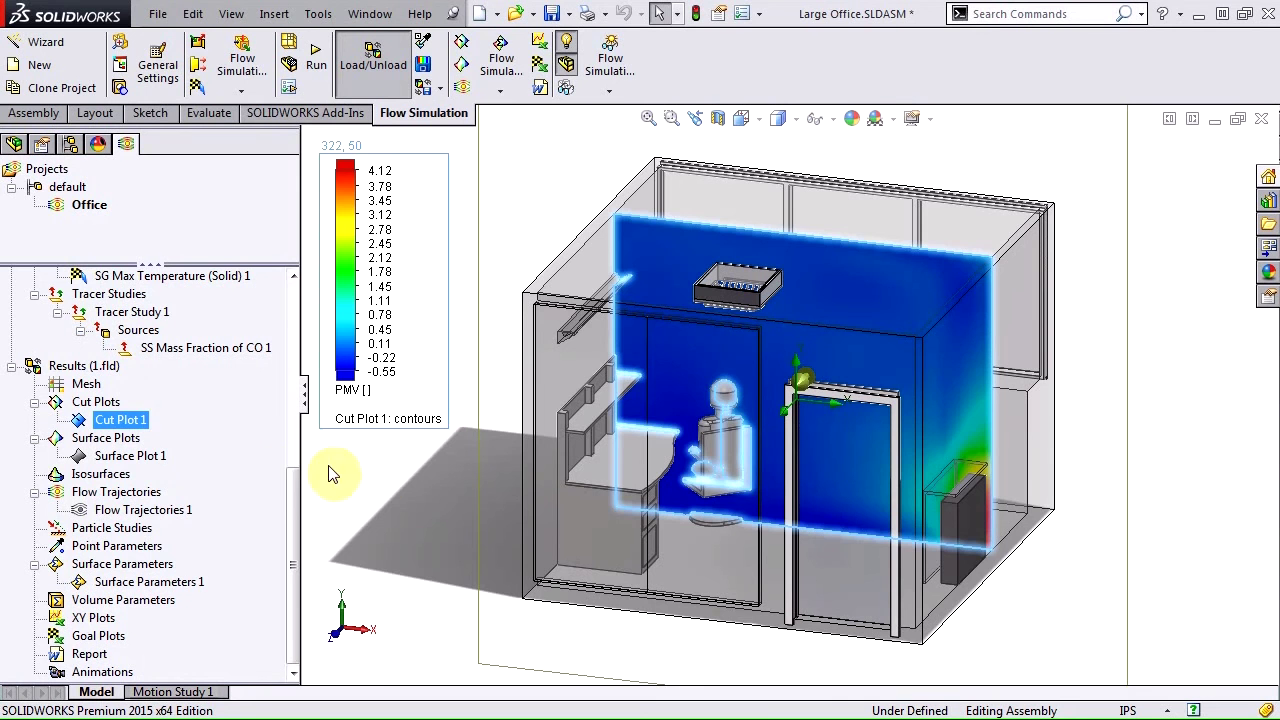
{"action": "left_click", "coordinate": [369, 472]}
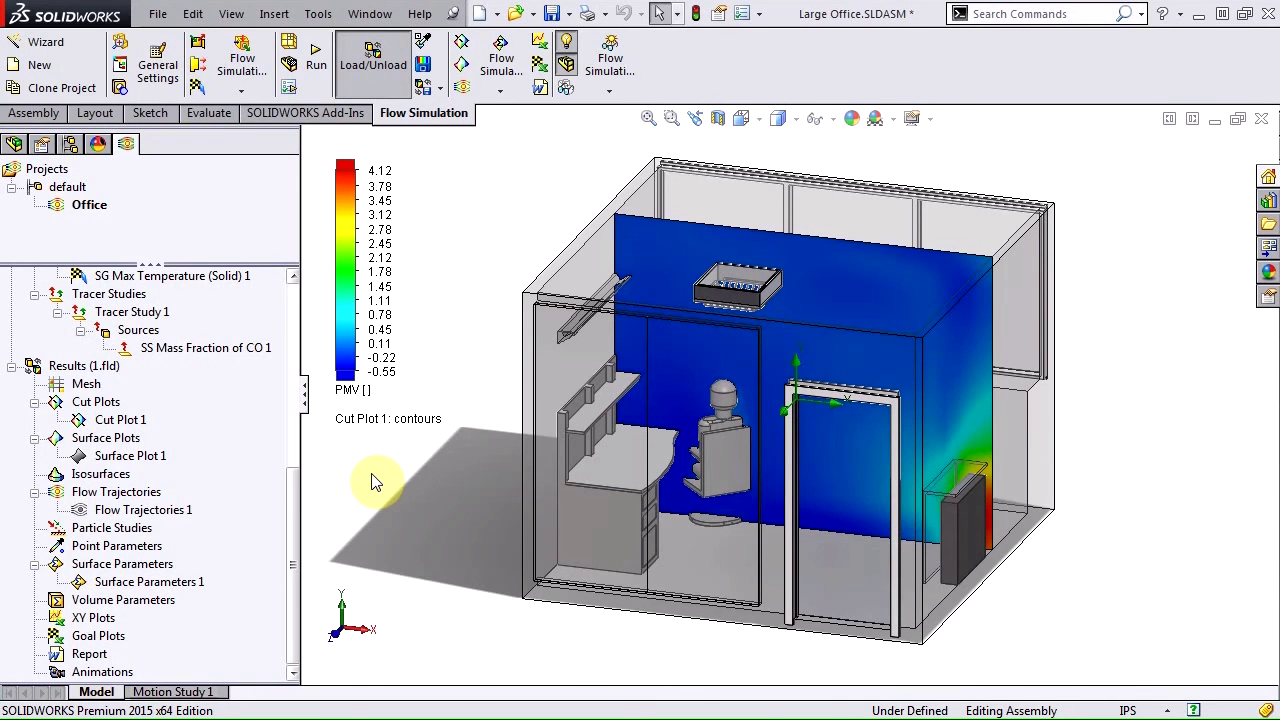
{"action": "key", "text": "space"}
{"action": "left_click", "coordinate": [320, 562]}
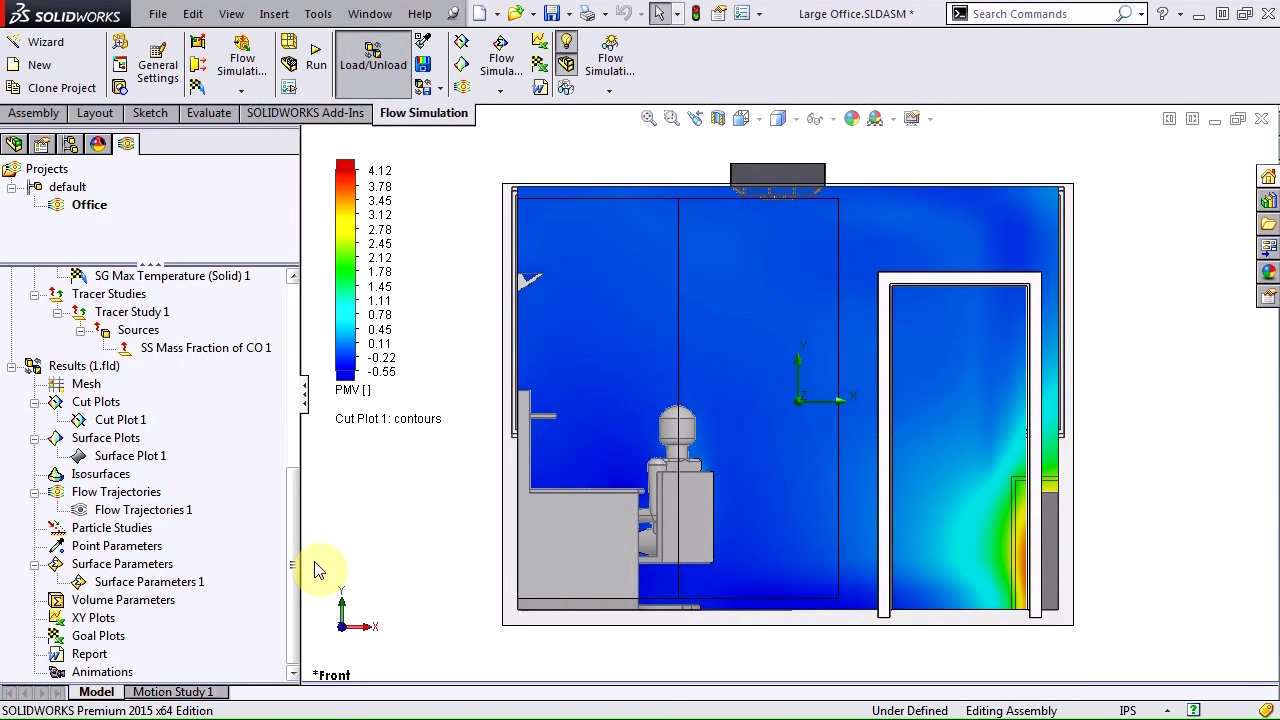
Change the cut plot's parameter from PMV to PPD.
{"action": "left_click", "coordinate": [350, 390]}
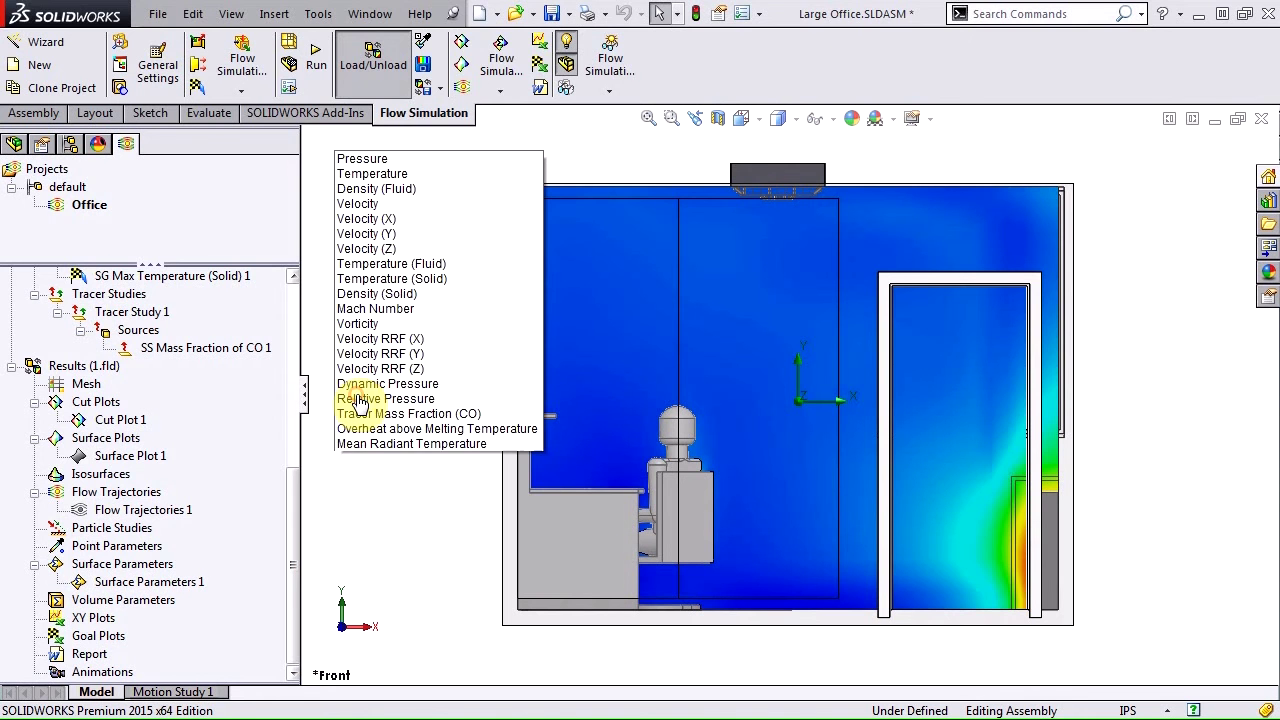
{"action": "left_click", "coordinate": [350, 337]}
{"action": "left_click", "coordinate": [508, 399]}
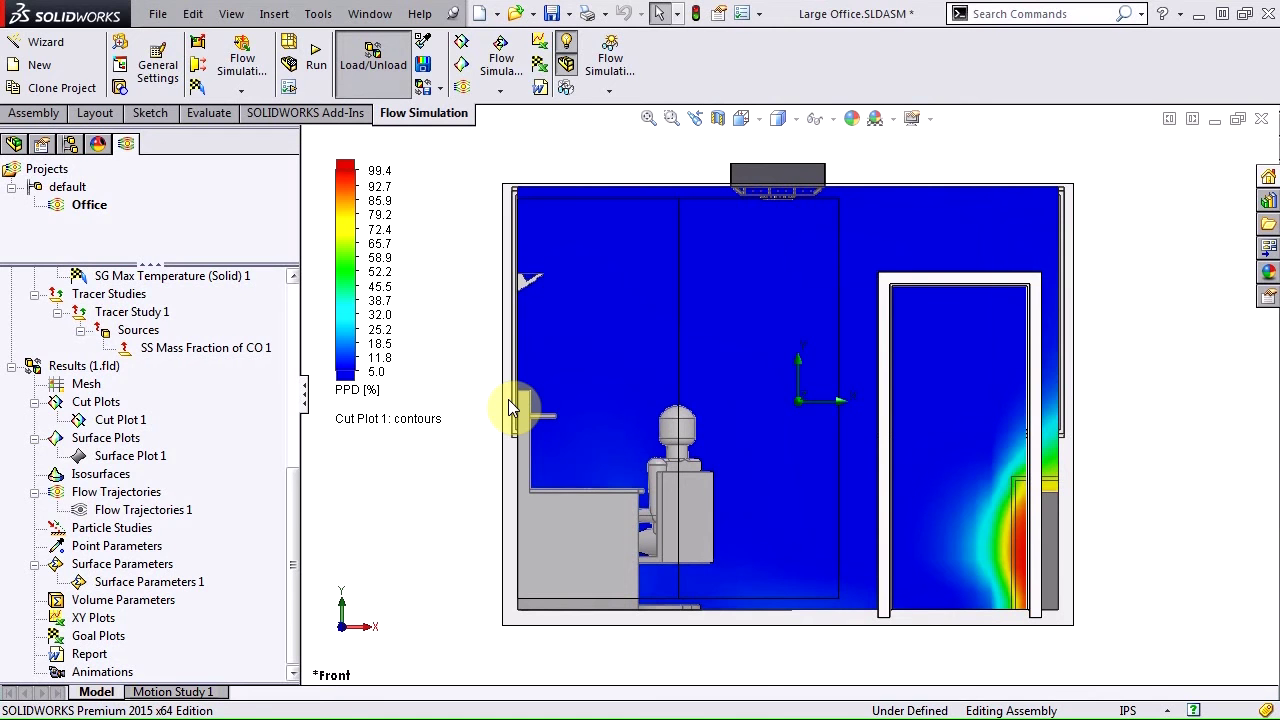
Change the cut plot's parameter from PPD to Draught Rate.
{"action": "left_click", "coordinate": [352, 390]}
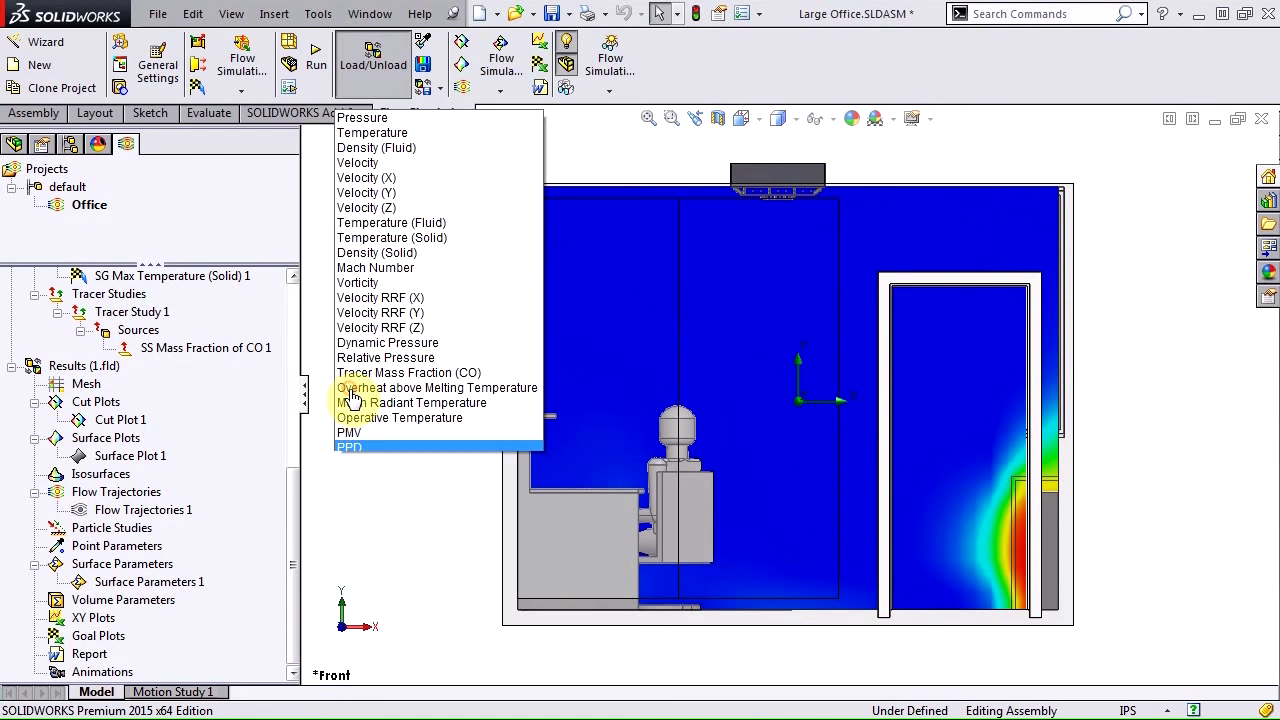
{"action": "left_click", "coordinate": [400, 403]}
{"action": "left_click", "coordinate": [495, 397]}
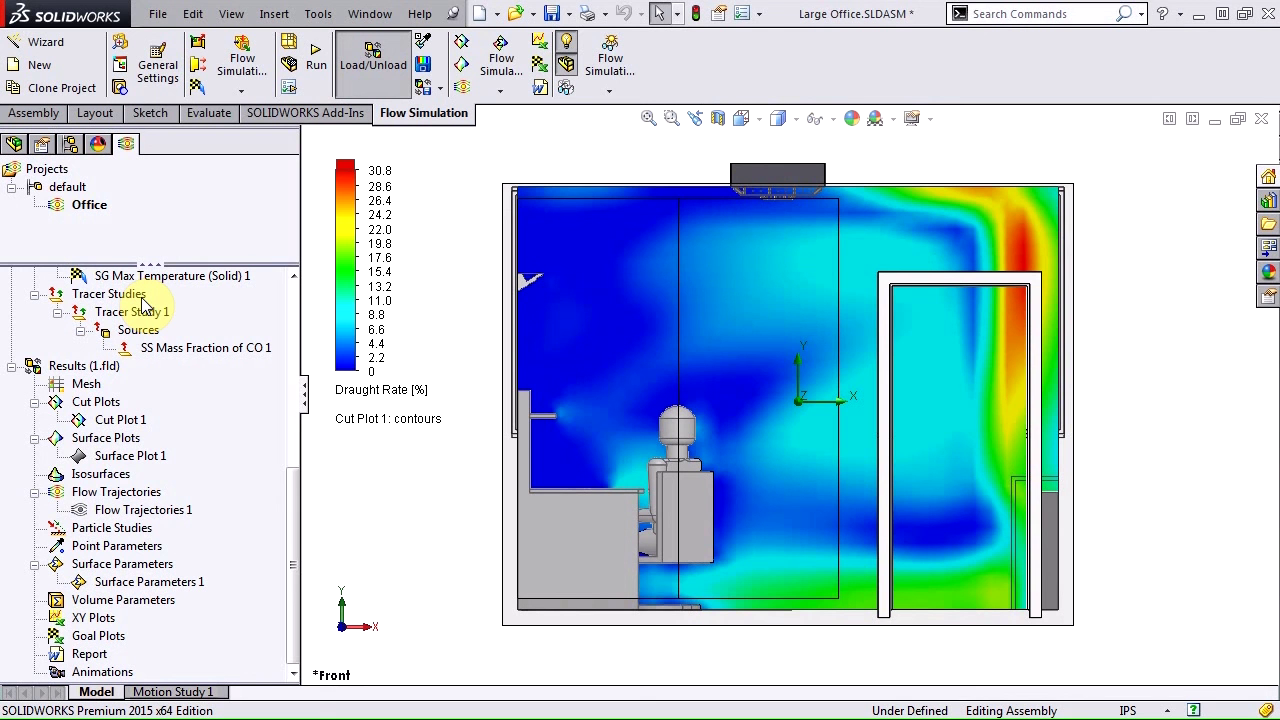
Check the SS Mass Fraction of CO 1 value, then plot Tracer Mass Fraction (CO).
{"action": "left_click", "coordinate": [220, 350]}
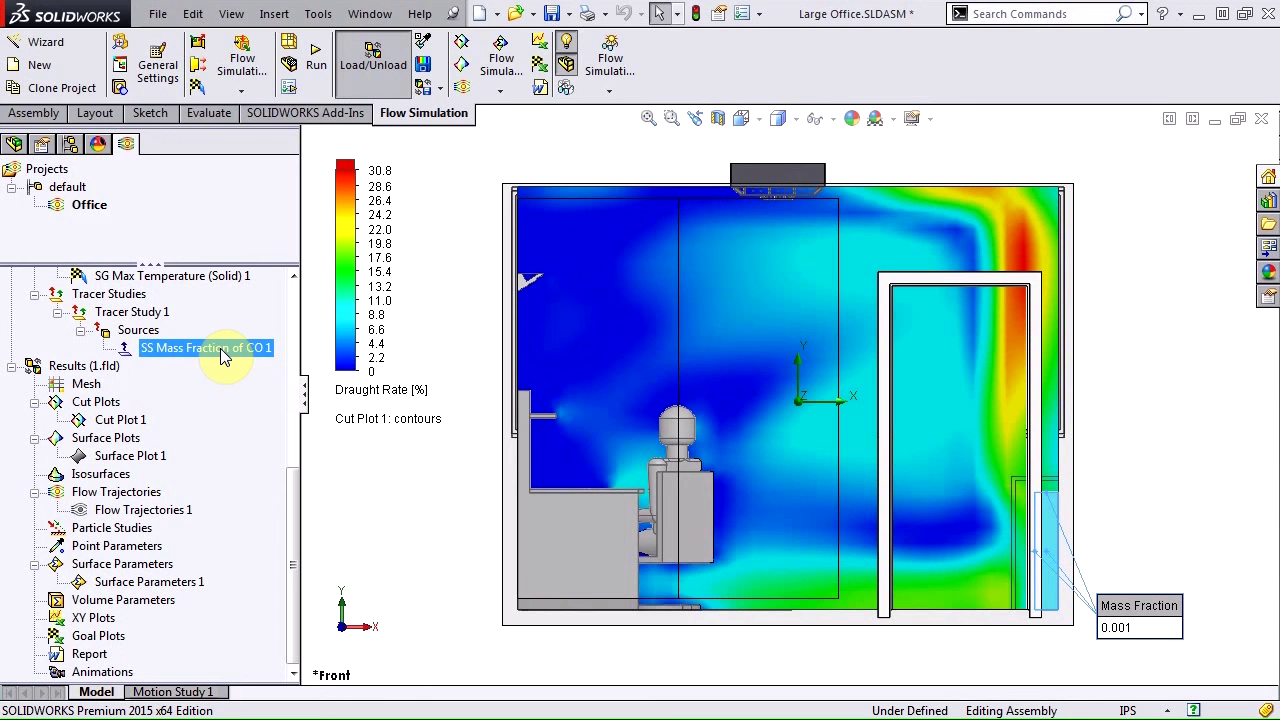
{"action": "left_click", "coordinate": [345, 392]}
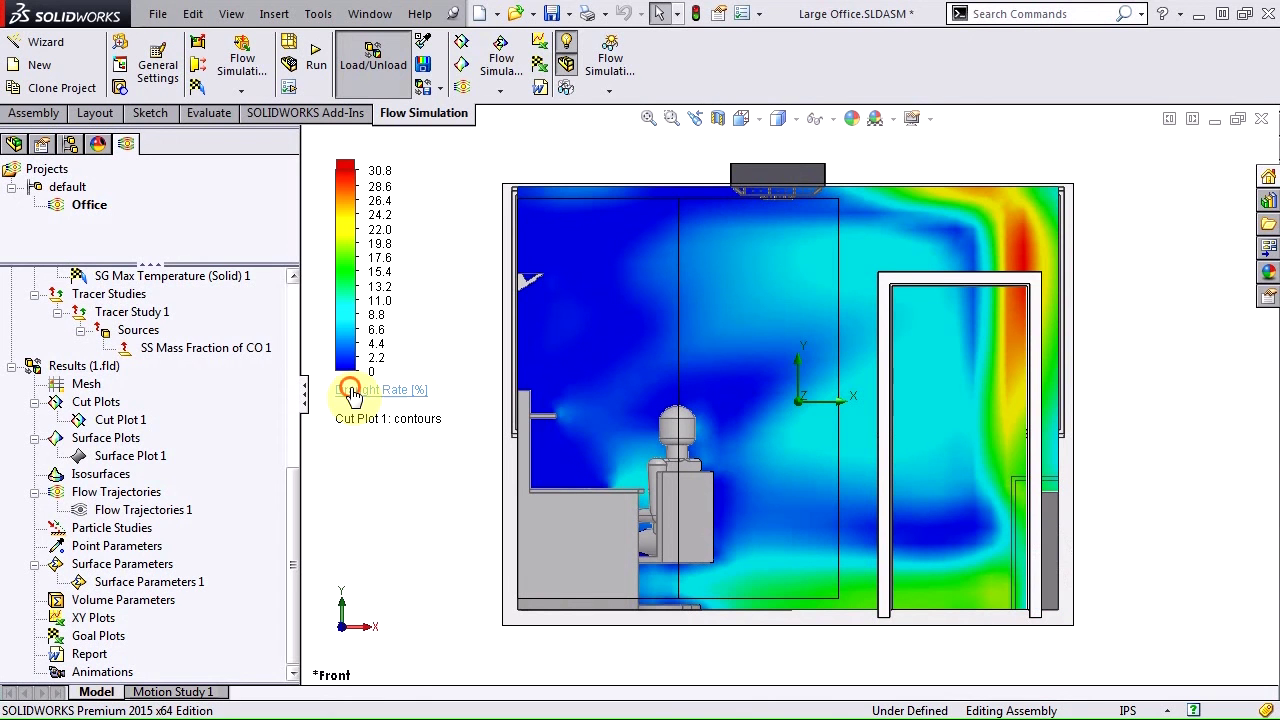
{"action": "left_click", "coordinate": [575, 262]}
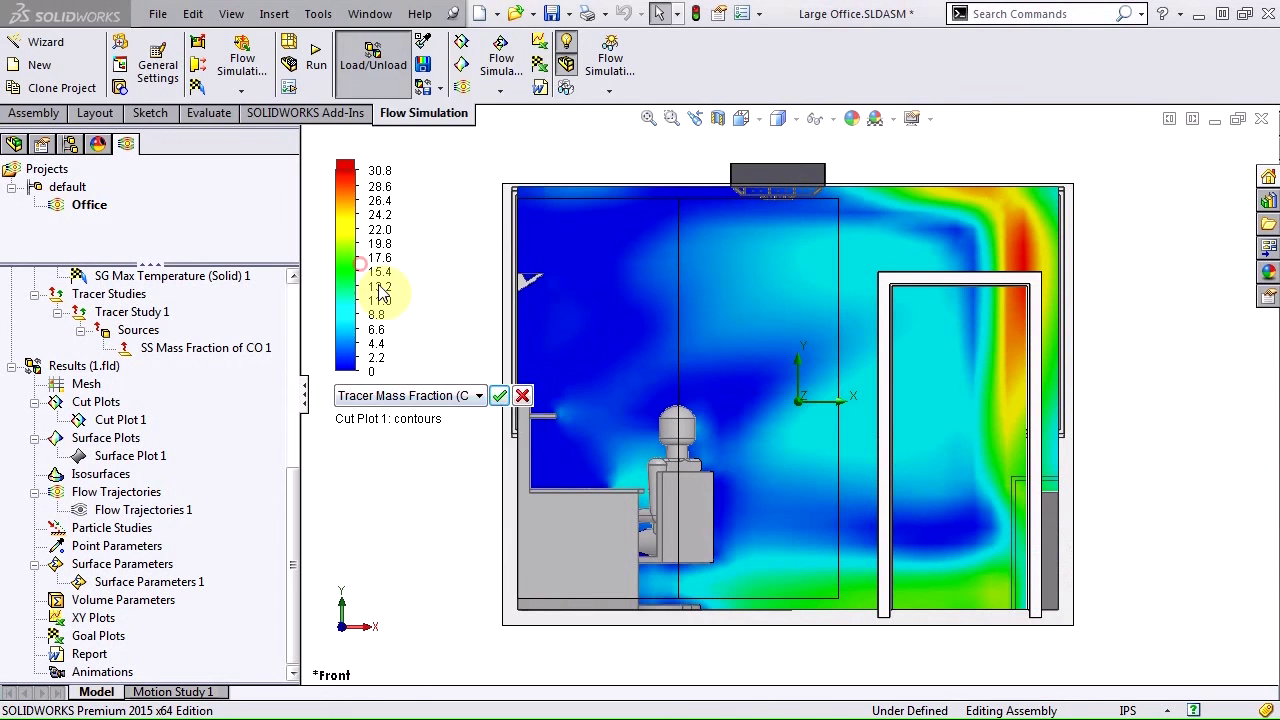
{"action": "left_click", "coordinate": [505, 398]}
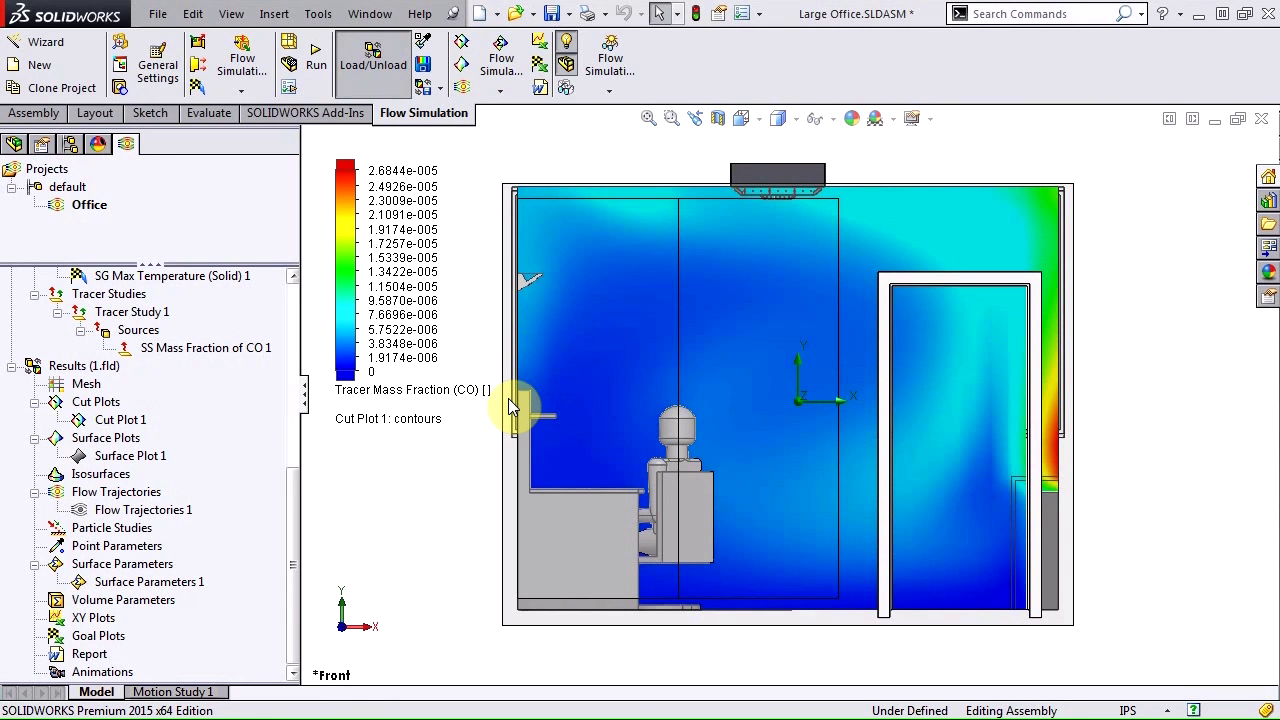